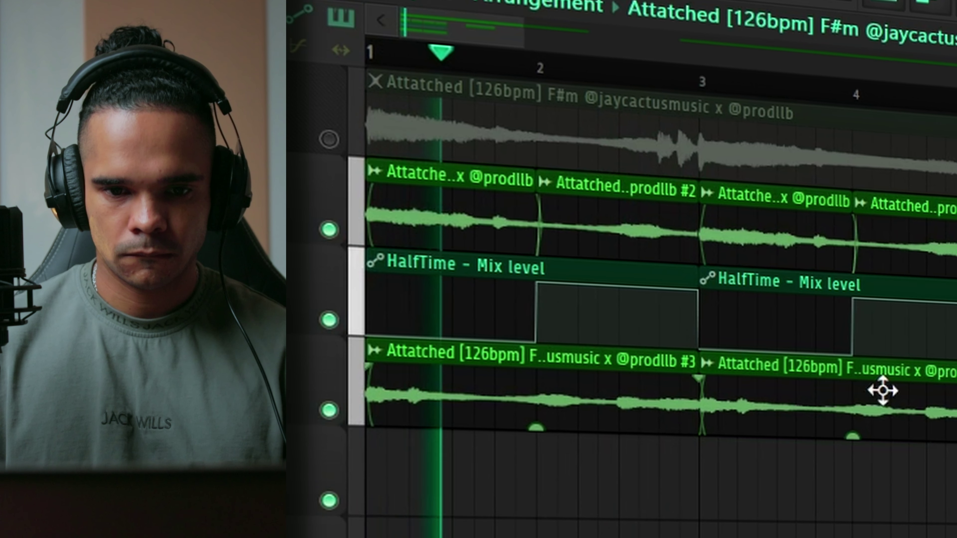
- Adjust the semitone transposition in SoundShifter Pitch Stereo on the master channel
scroll(883, 389, "down", 3)
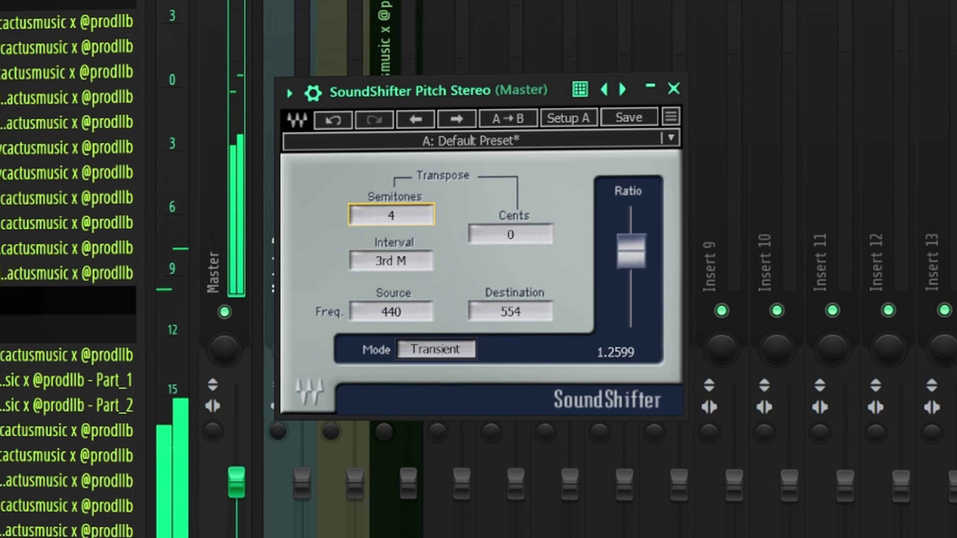
left_click_drag(428, 220, 418, 213)
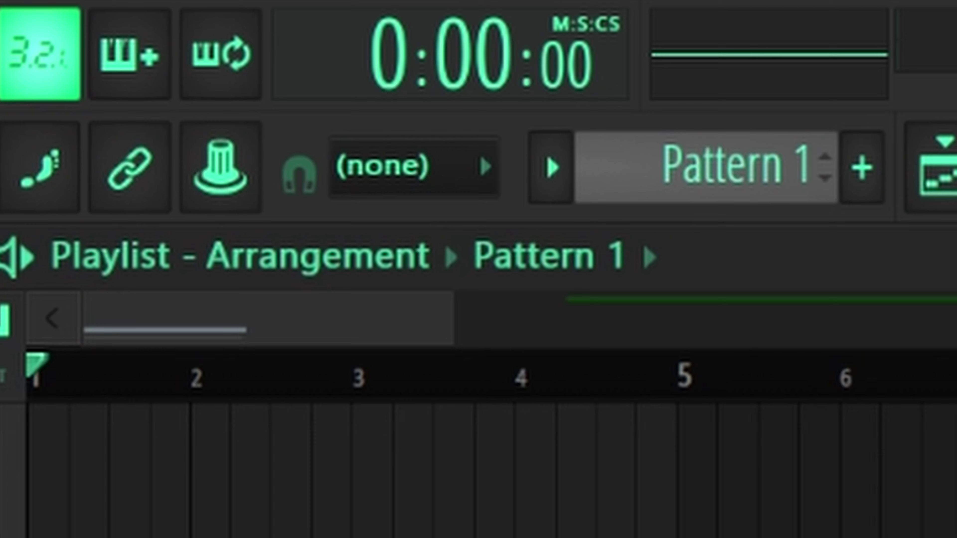
- Select the opening time range containing the C5 note, duplicate it five times along the pattern, and select all notes
key("space")
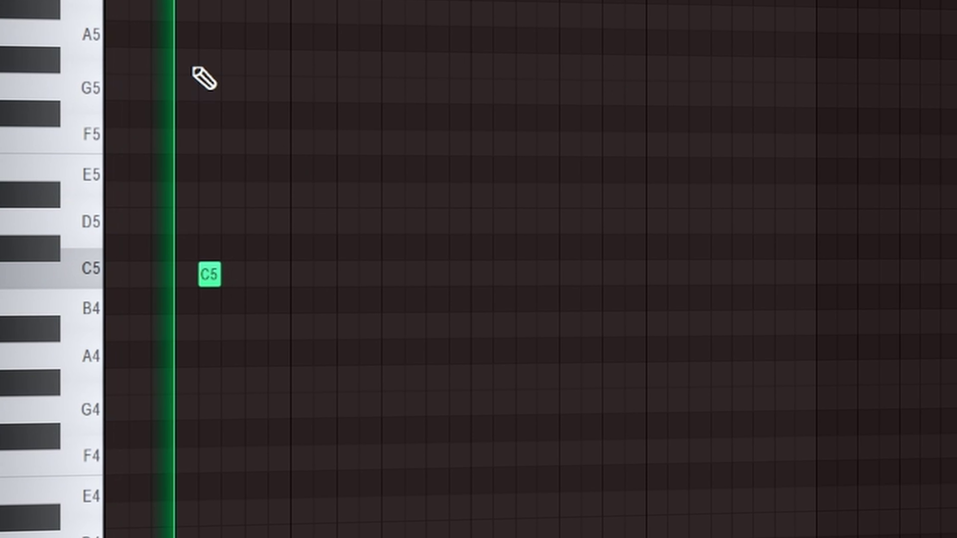
left_click_drag(109, 0, 292, 0)
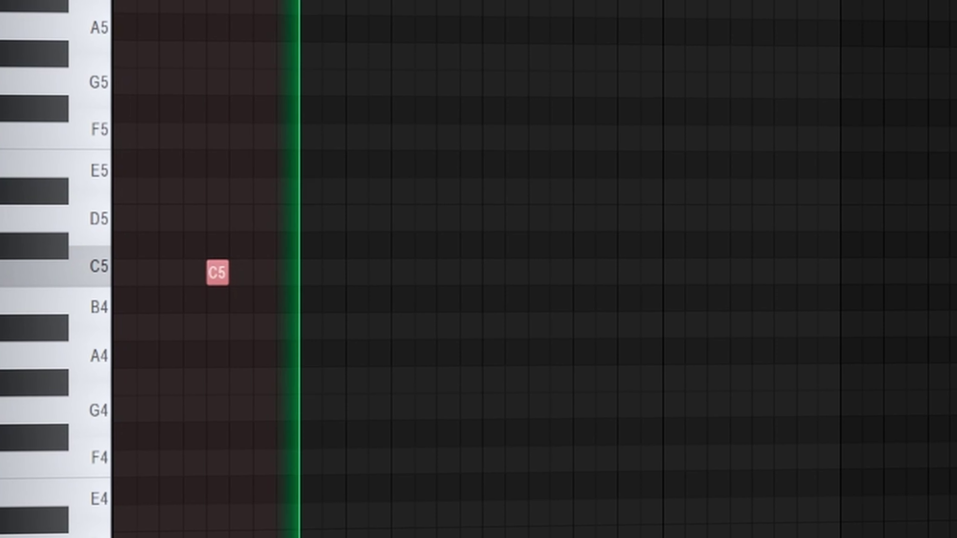
key("ctrl+b")
key("ctrl+b")
key("ctrl+b")
key("ctrl+b")
key("ctrl+b")
key("ctrl+a")
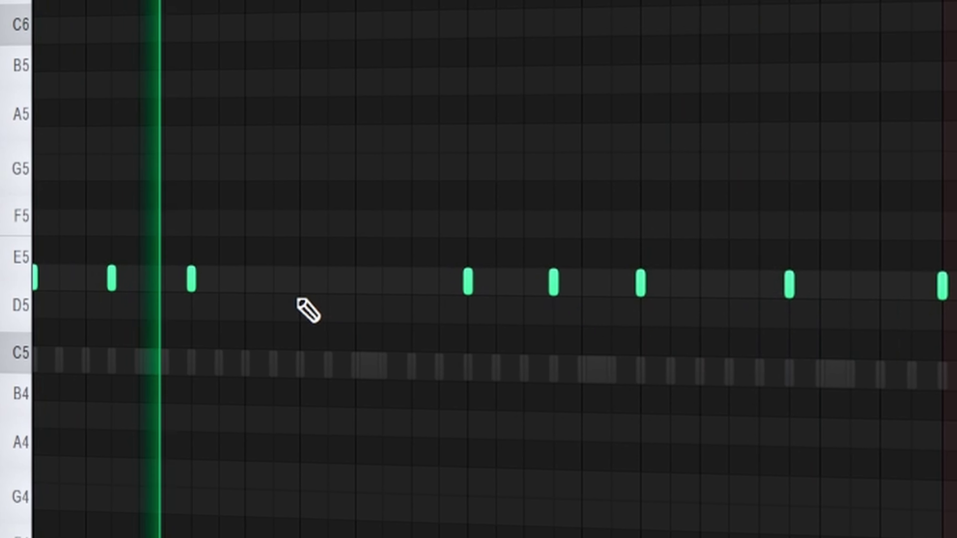
- Add another note on the same row, in the gap between the third and fourth visible notes
left_click(361, 273)
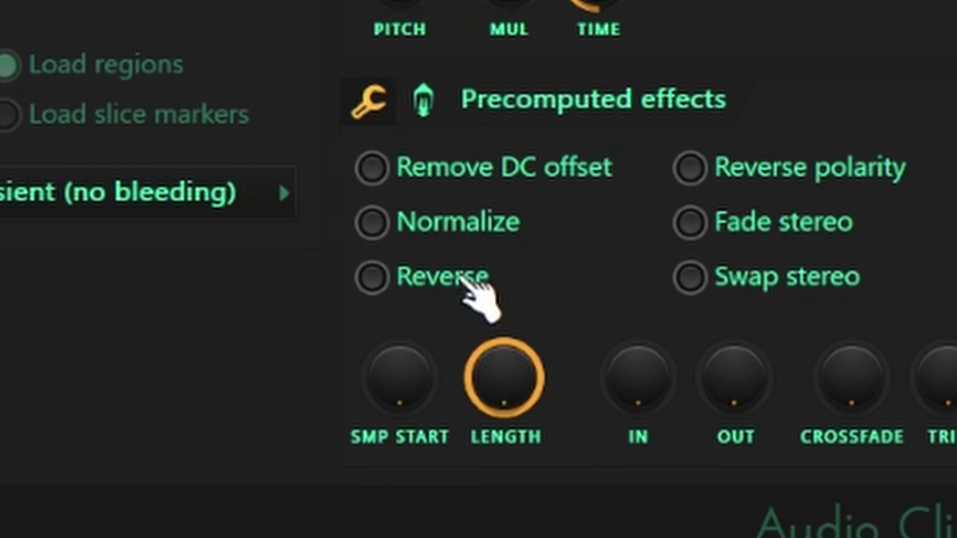
- Turn on Reverse for the audio clip and shorten the first Part_3 clip on the second track to end at bar 5
left_click(452, 277)
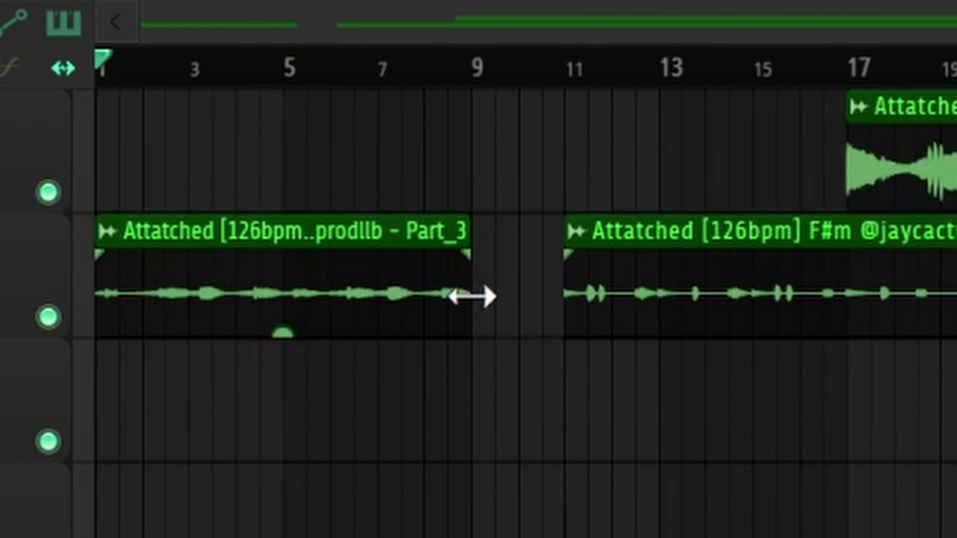
left_click_drag(472, 297, 298, 299)
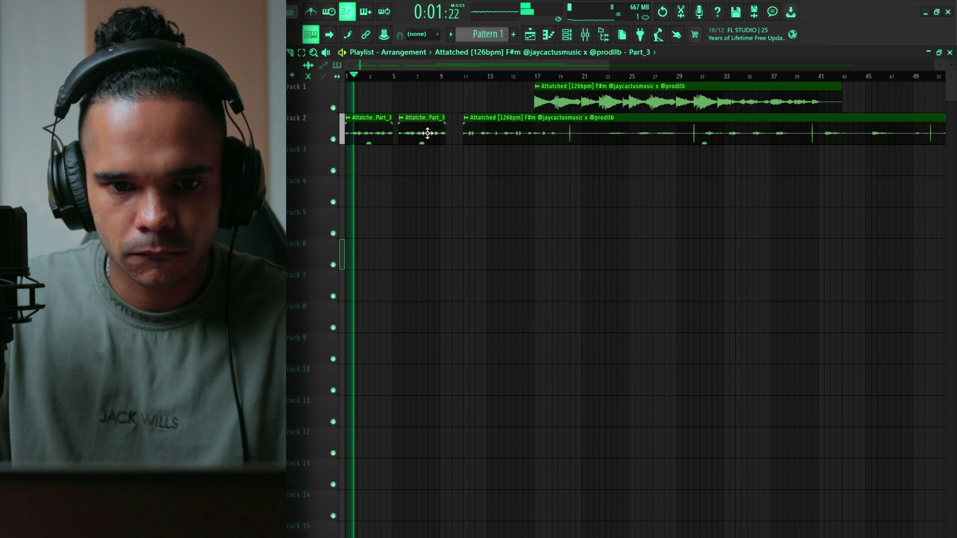
- Place the Part_3 #2 clip at the start of the first track and open the settings of its copy at bar 5
scroll(434, 133, "down", 3)
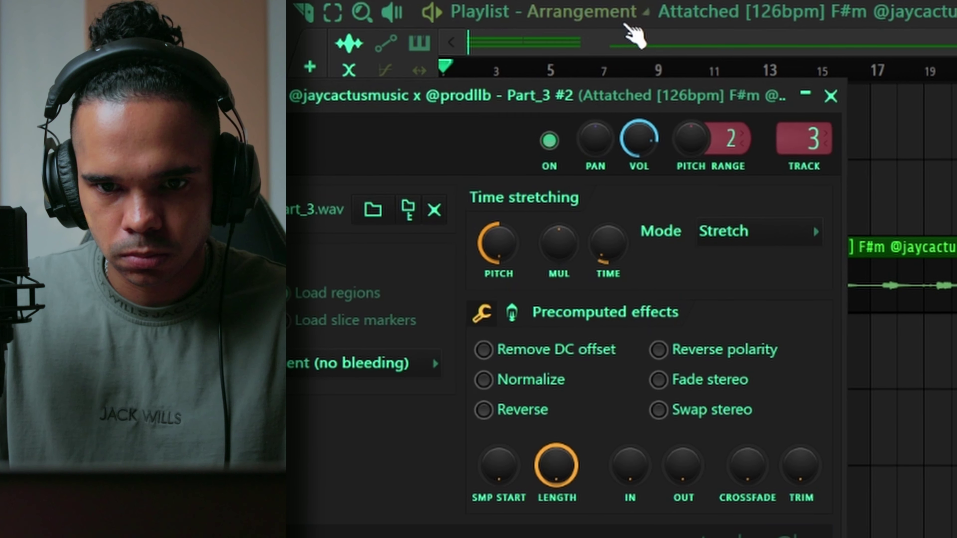
left_click(639, 20)
left_click(472, 128)
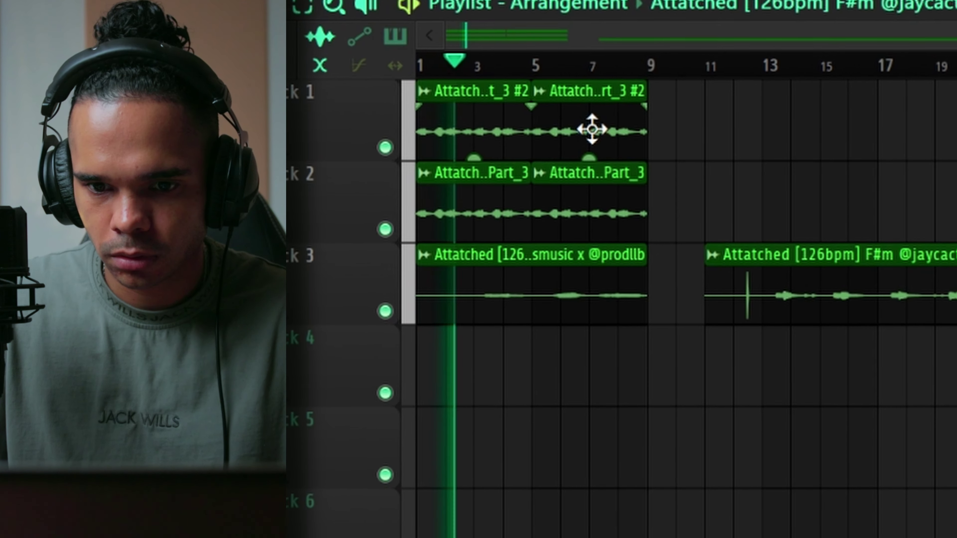
double_click(592, 129)
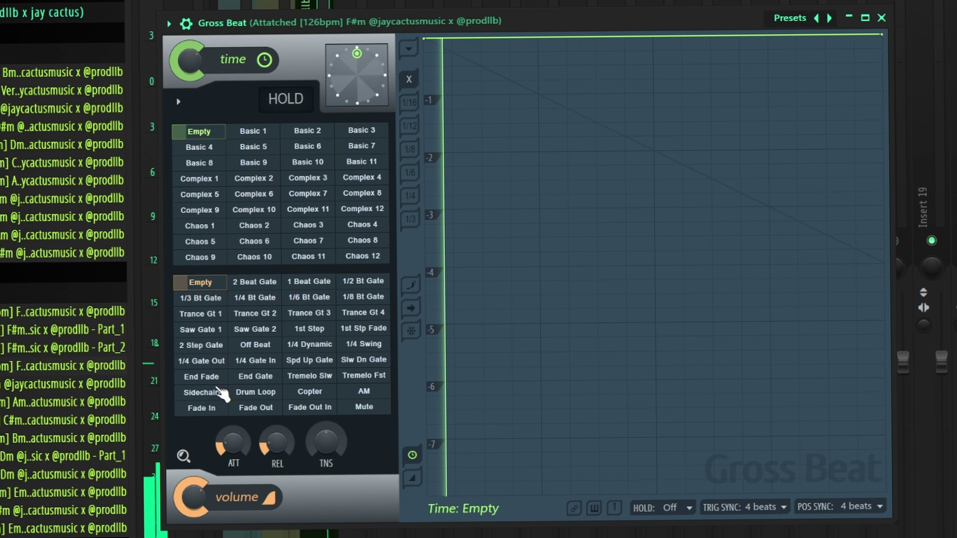
- Apply the Sidechain volume preset in Gross Beat
left_click(198, 394)
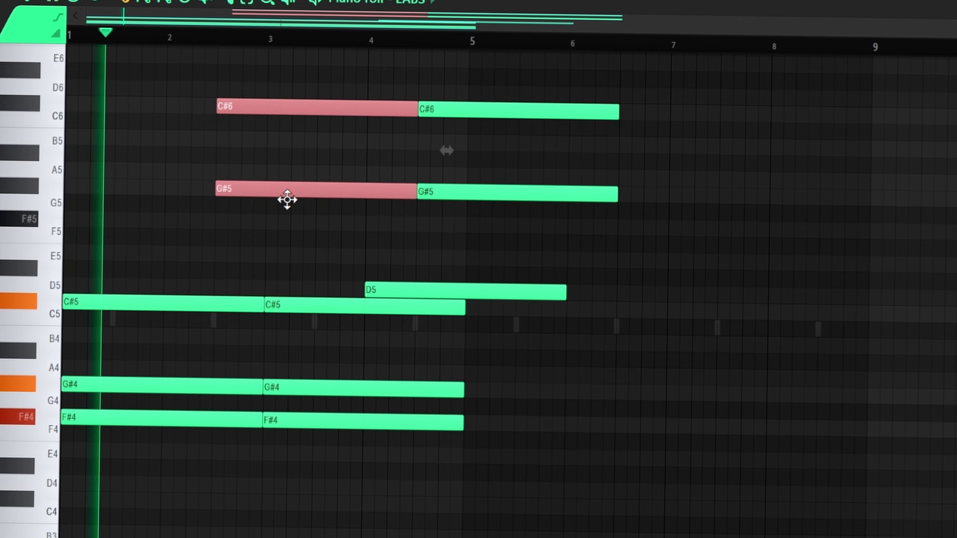
- Trim the second pair of C#6 and G#5 notes and the D5 note in the LABS piano roll to end at bar 5
key("ctrl+d")
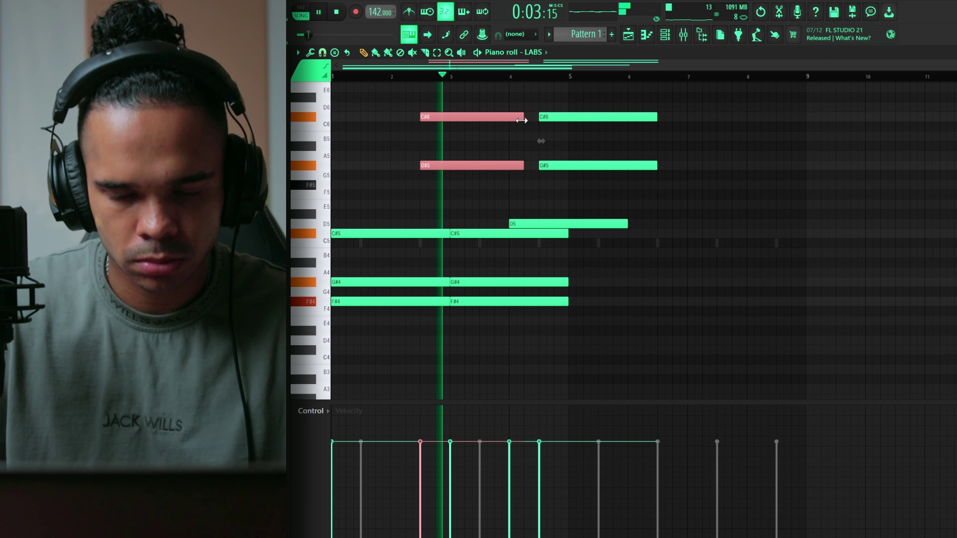
left_click_drag(589, 107, 601, 168)
left_click_drag(655, 119, 566, 157)
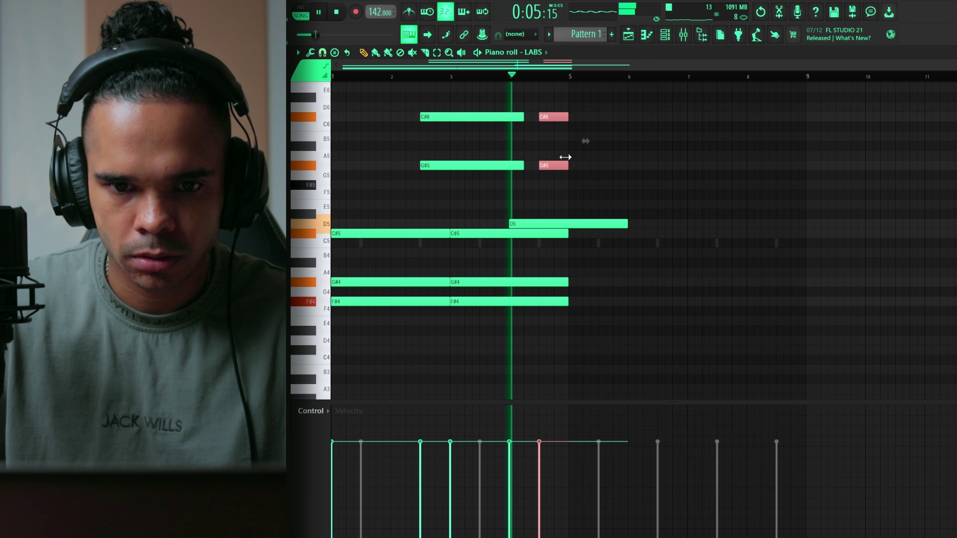
key("ctrl+d")
left_click_drag(626, 224, 567, 224)
- Add low F#3 notes at the starts of bars 1 and 3 beneath the LABS chords
scroll(490, 264, "down", 4)
left_click(340, 302)
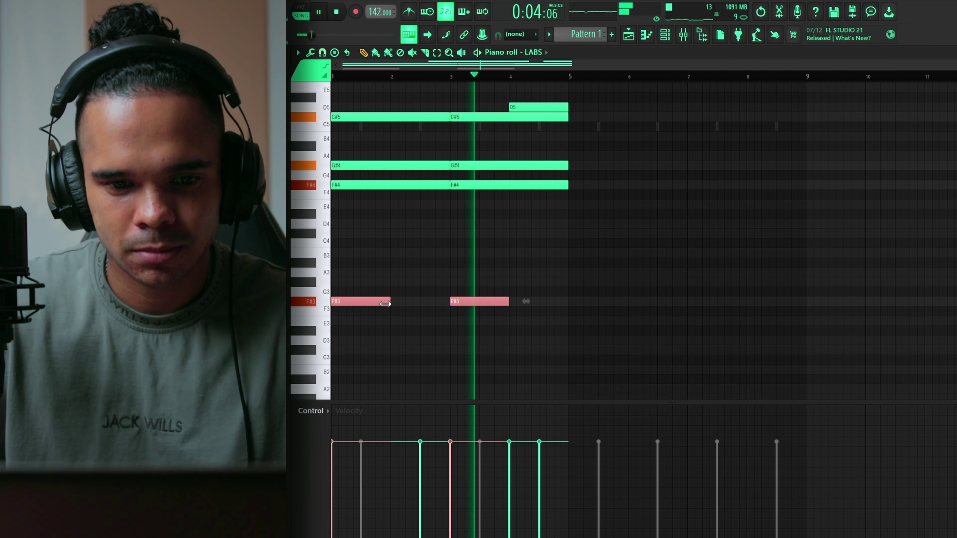
scroll(694, 203, "up", 5)
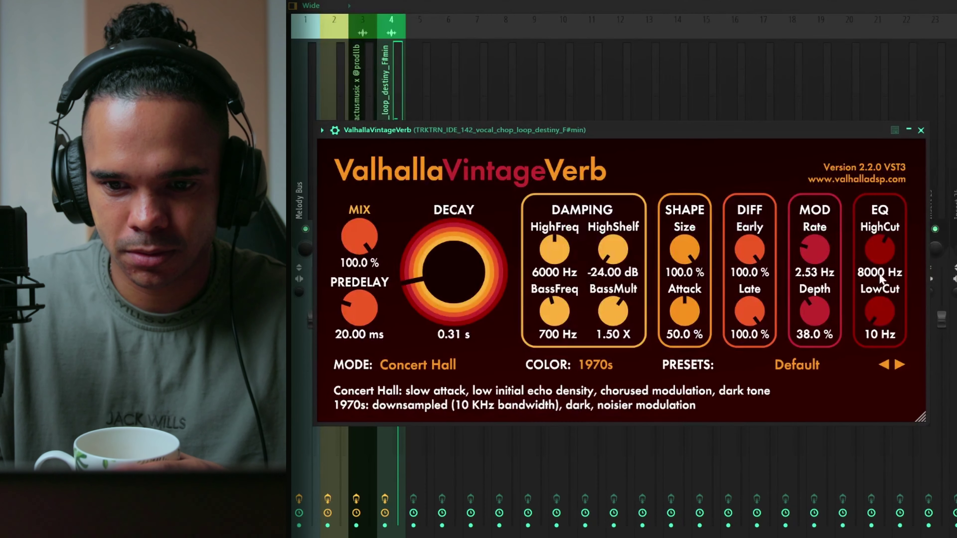
- Raise the low cut and decay and reduce the mix of ValhallaVintageVerb on the vocal chop channel
left_click_drag(880, 310, 881, 289)
left_click_drag(441, 294, 441, 283)
left_click_drag(356, 241, 355, 250)
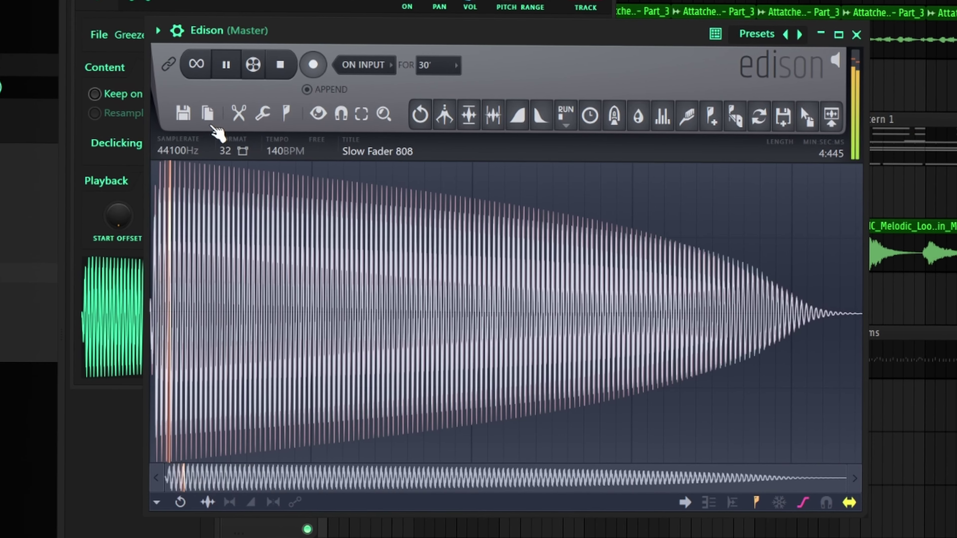
- Open Edison's region and detection commands for the Slow Fader 808 sample
left_click(279, 111)
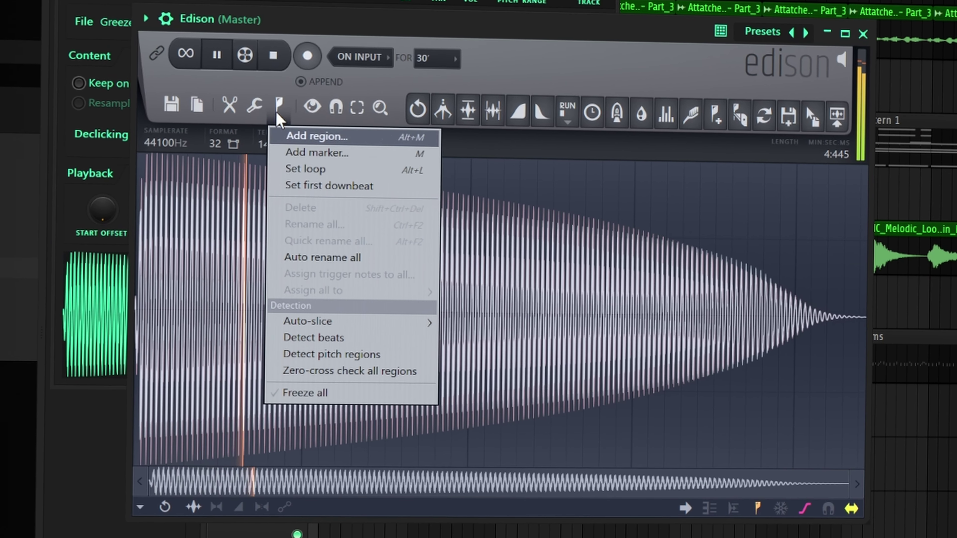